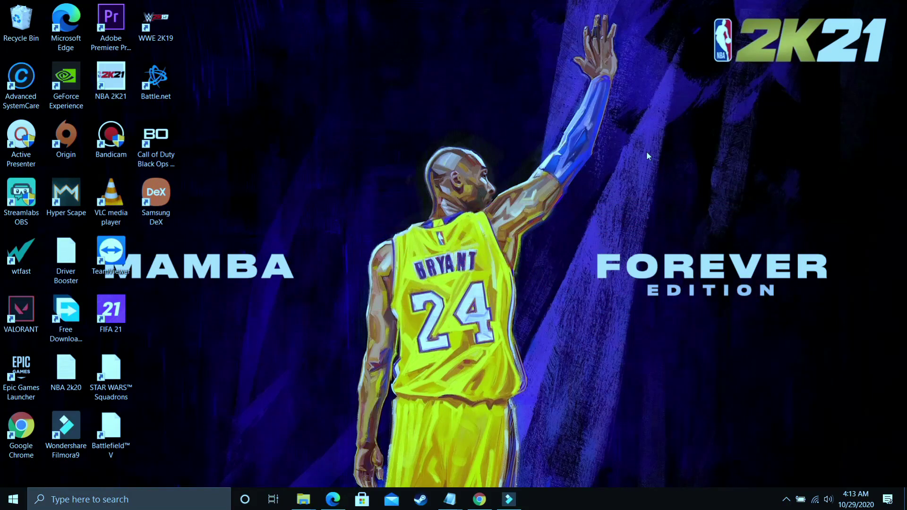
# Scroll the pc optimizer search results and switch back and forth to the Advanced SystemCare 14 video
pyautogui.click(479, 499)
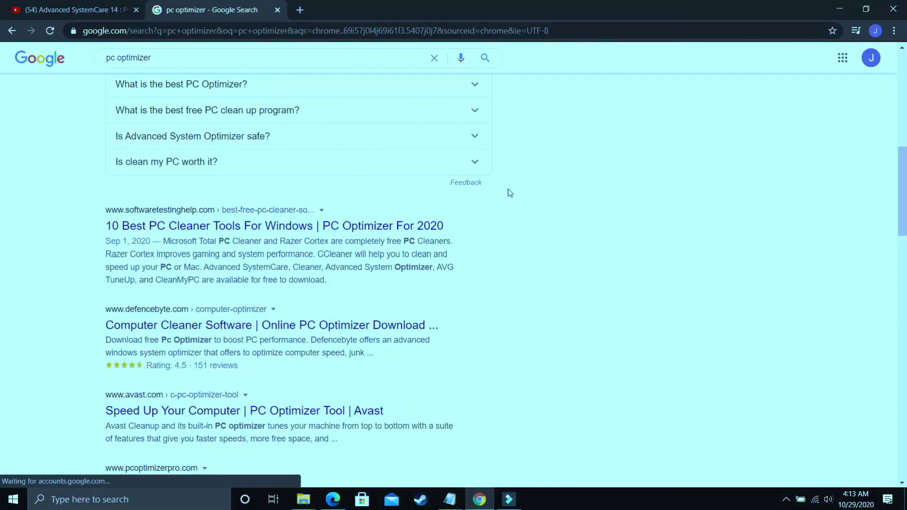
pyautogui.scroll(2, 510, 193)
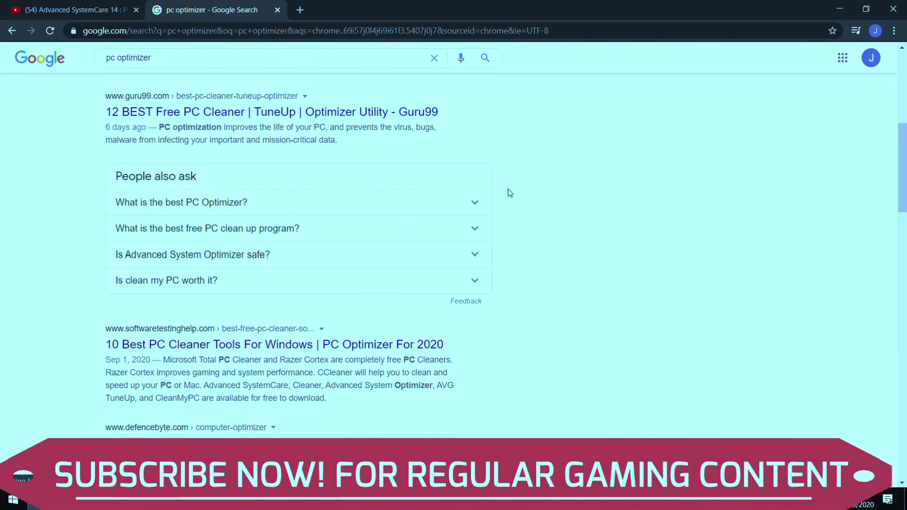
pyautogui.scroll(8, 510, 192)
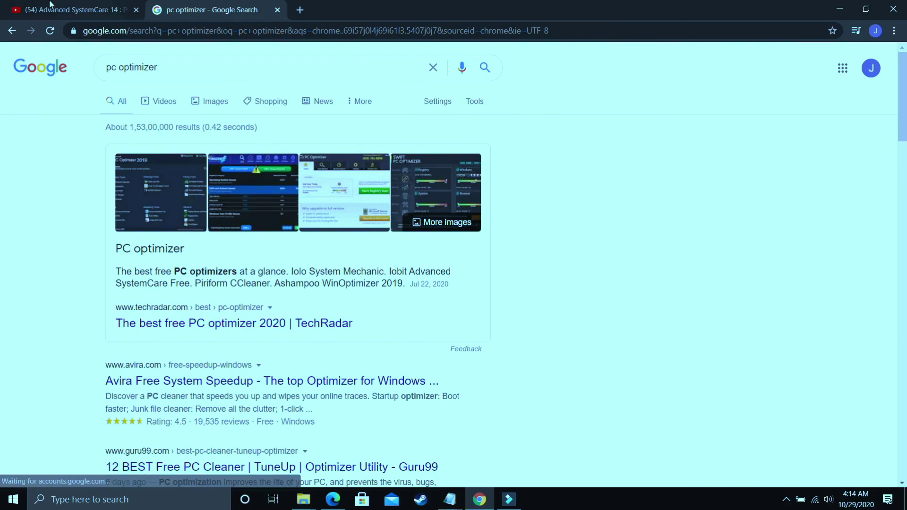
pyautogui.click(76, 9)
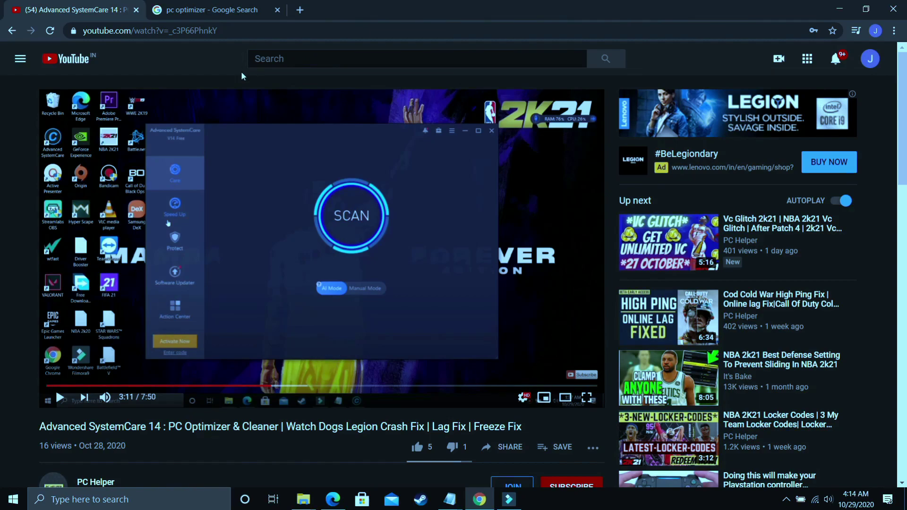
pyautogui.click(217, 10)
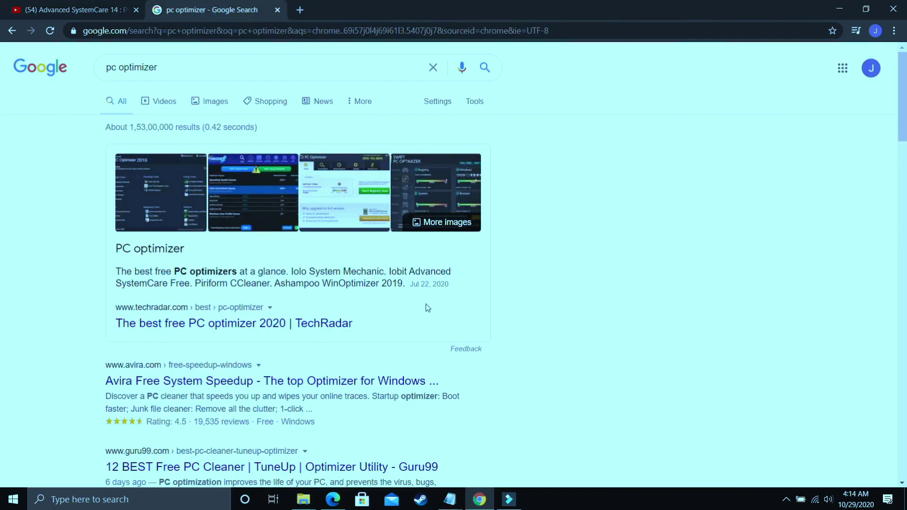
pyautogui.scroll(-10, 281, 354)
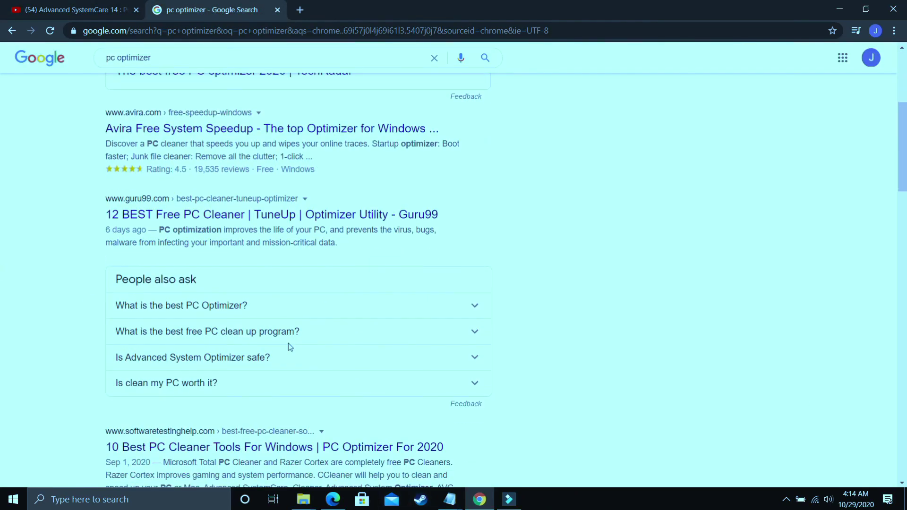
pyautogui.click(85, 13)
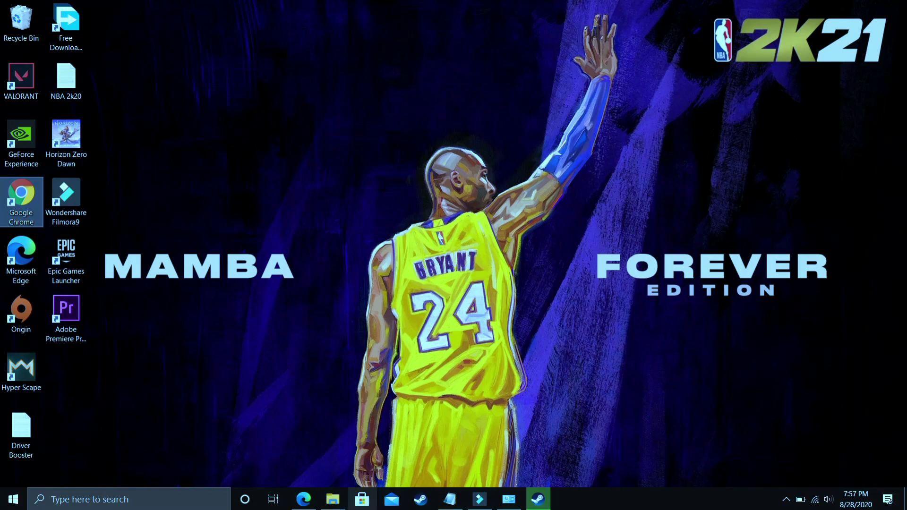
# From This PC's Properties, open the Advanced system settings
pyautogui.click(333, 500)
pyautogui.click(273, 449)
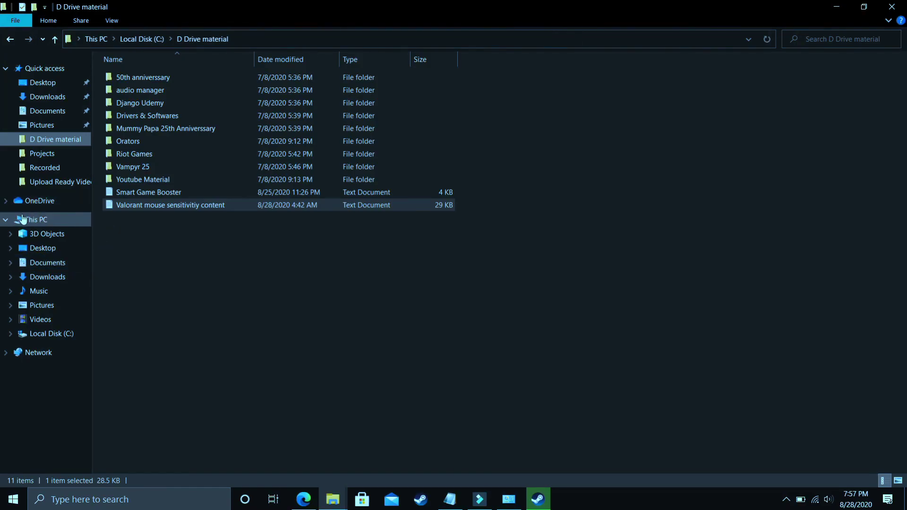
pyautogui.rightClick(23, 219)
pyautogui.click(51, 374)
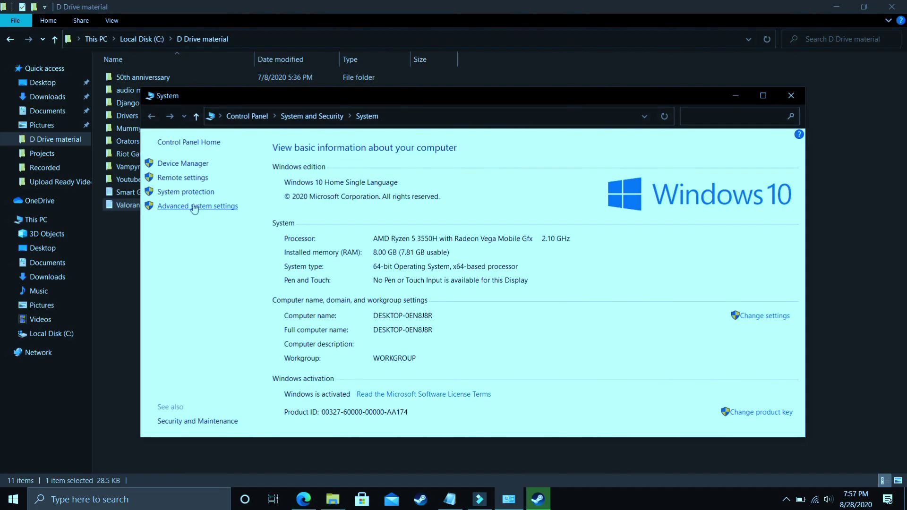
pyautogui.click(193, 206)
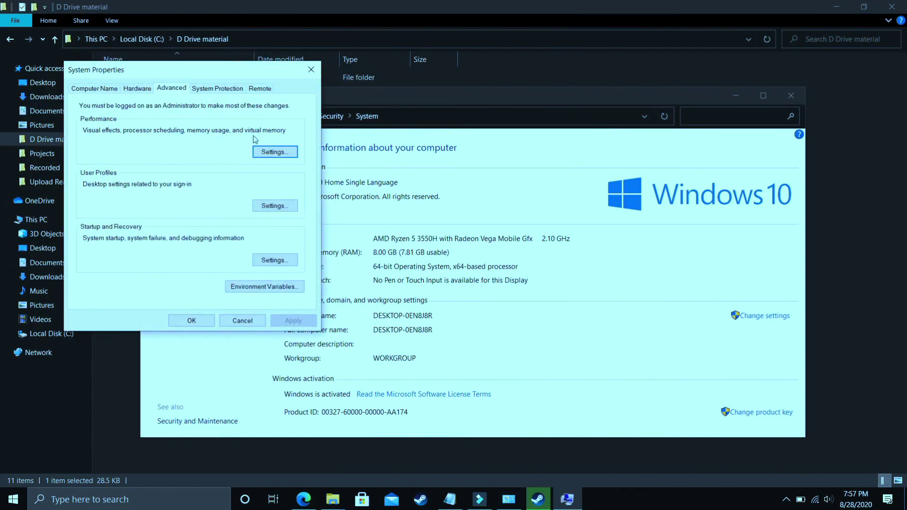
# In Performance Options' Advanced tab, set processor scheduling to favour Programs
pyautogui.click(275, 152)
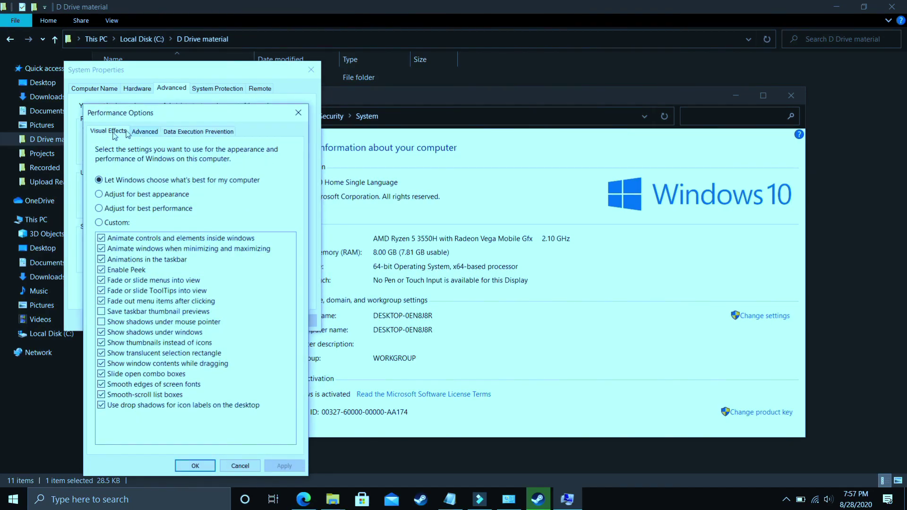
pyautogui.click(146, 133)
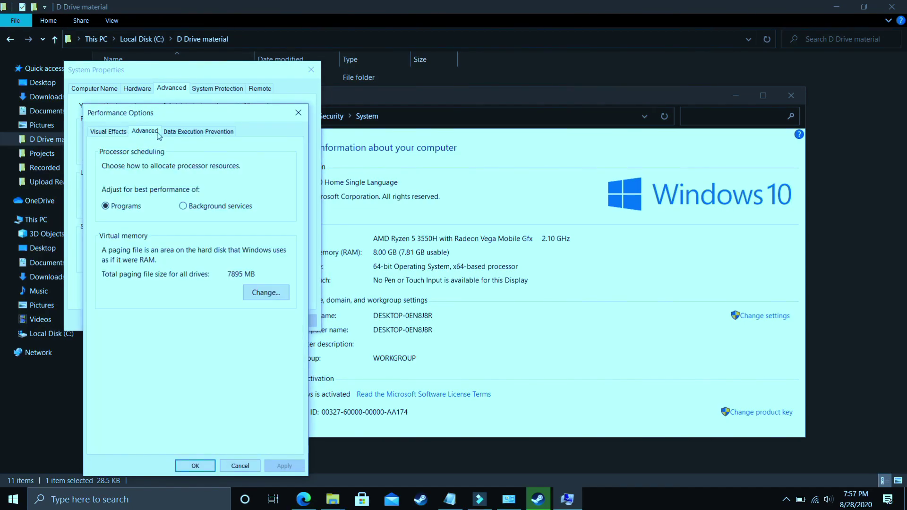
pyautogui.click(118, 211)
# Turn off automatic paging file management and give C: a custom initial size of 1896 MB
pyautogui.click(265, 296)
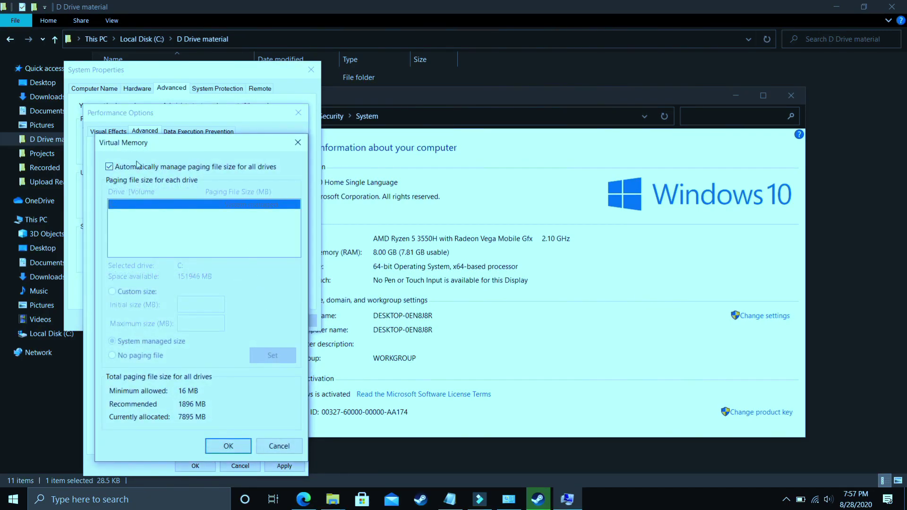
pyautogui.click(119, 168)
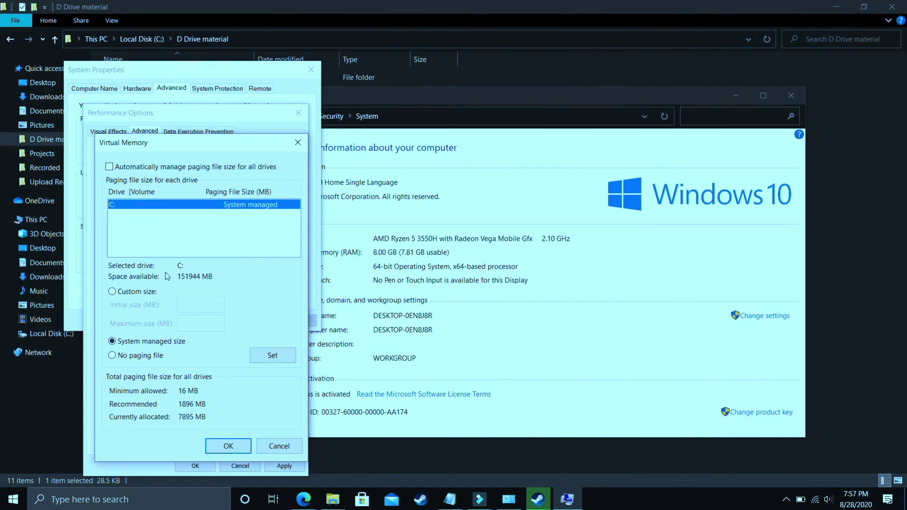
pyautogui.click(133, 291)
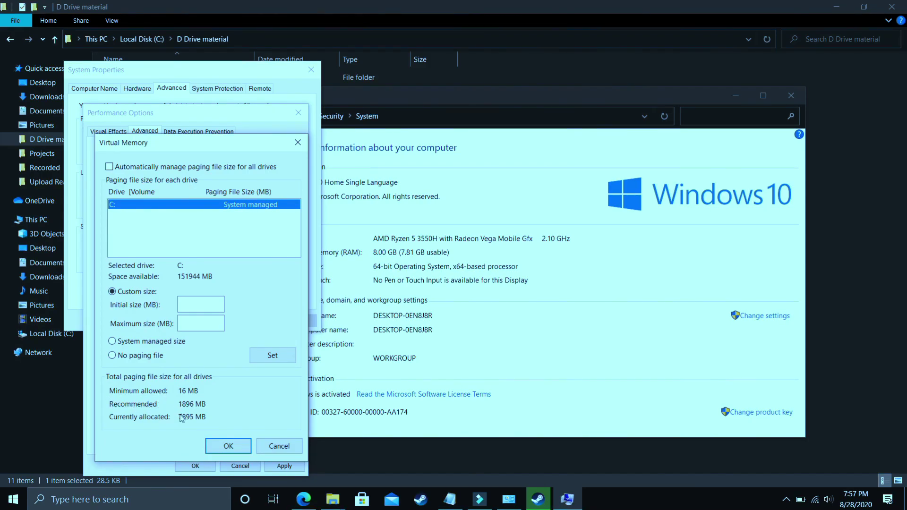
pyautogui.click(189, 304)
pyautogui.write('18')
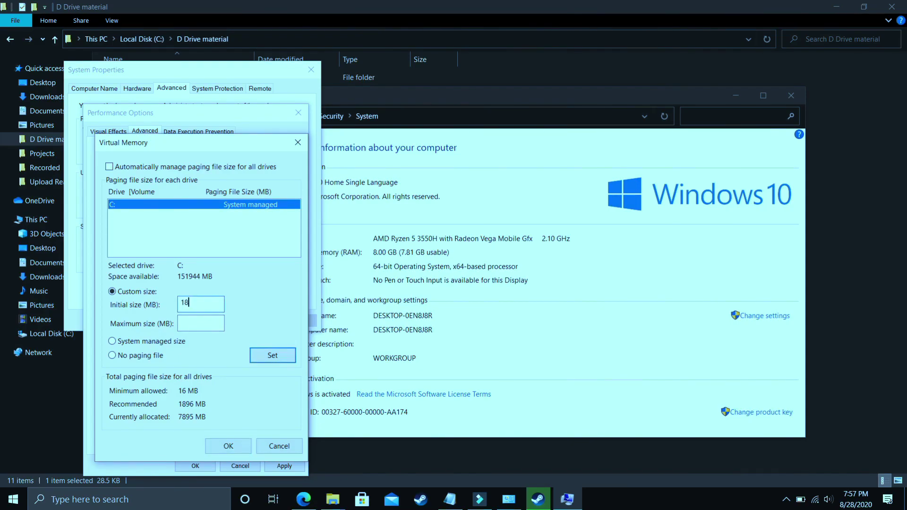
pyautogui.write('96')
pyautogui.click(200, 323)
# Launch Calculator and work out 8 × 1024 (8,192) for the maximum paging size
pyautogui.click(115, 506)
pyautogui.write('ca')
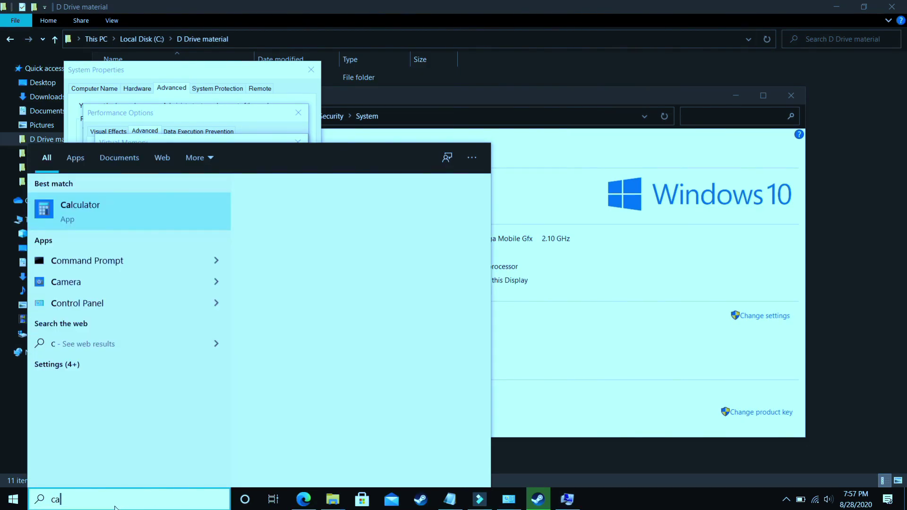
pyautogui.press('Return')
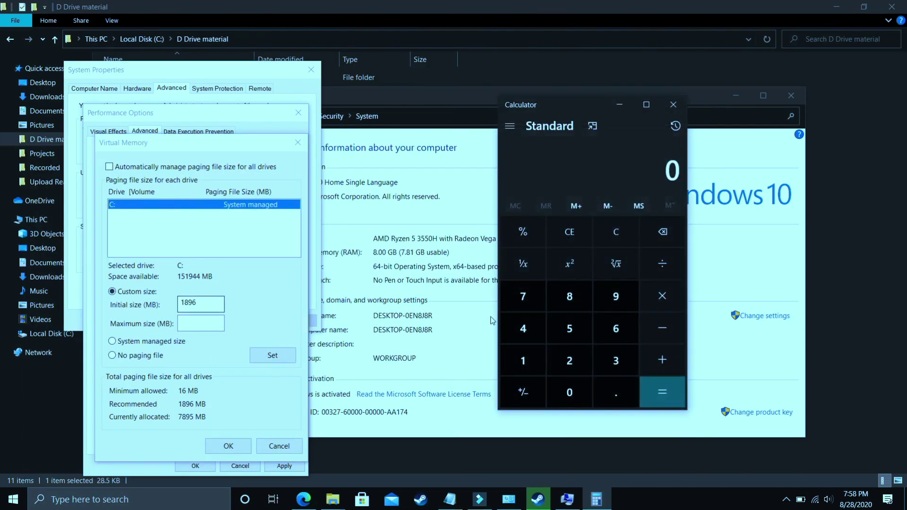
pyautogui.write('81024')
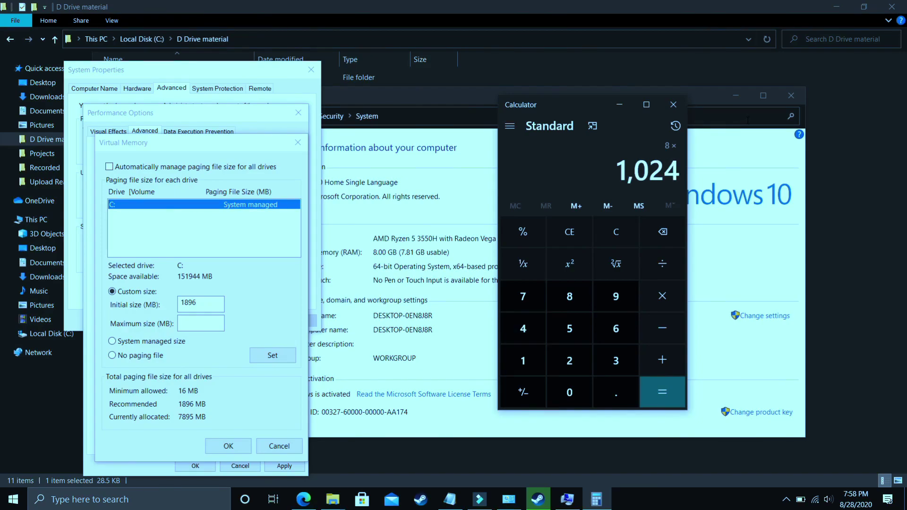
pyautogui.press('Return')
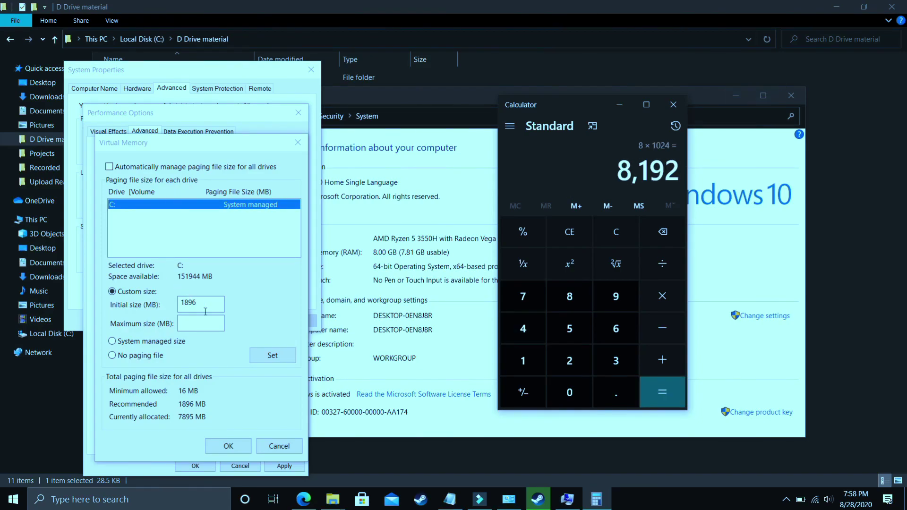
pyautogui.click(201, 325)
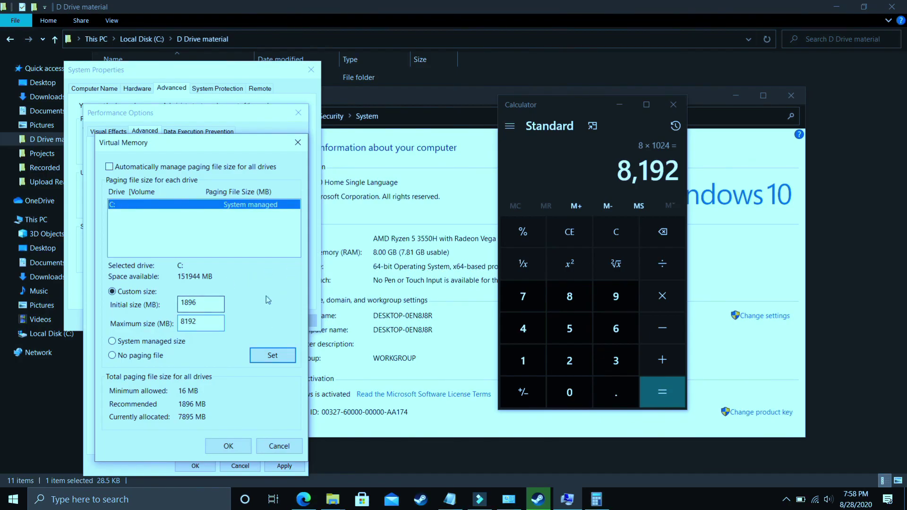
# Calculate 16 × 1024 (16,384), 32 × 1024 (32,768) and 12 × 1024 in Calculator
pyautogui.click(616, 230)
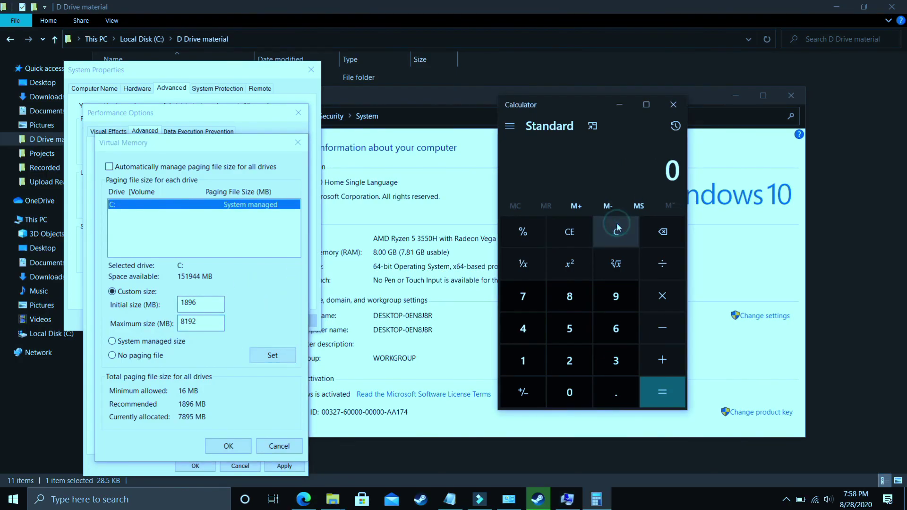
pyautogui.write('16 × 1,024')
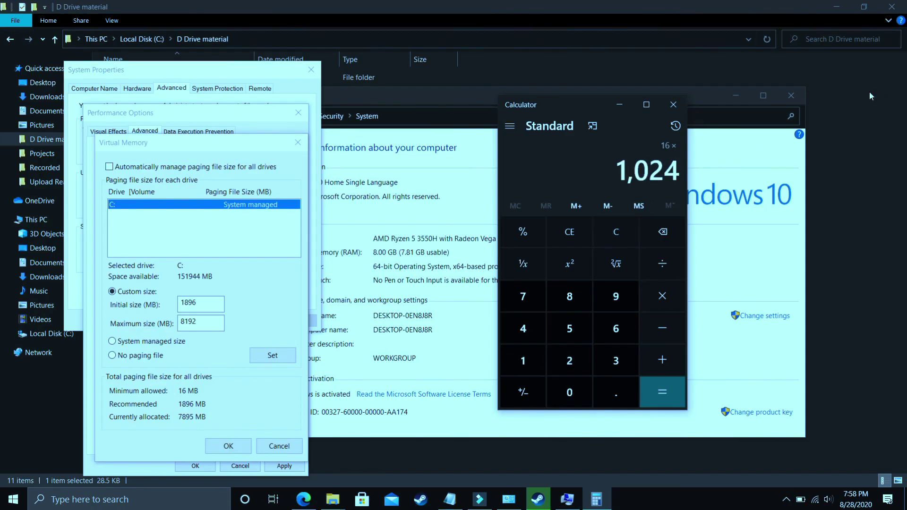
pyautogui.press('Return')
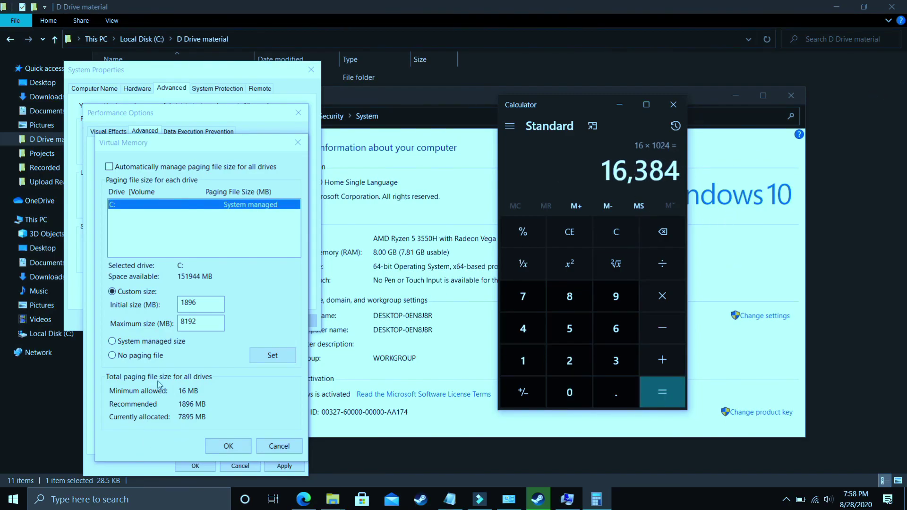
pyautogui.click(619, 241)
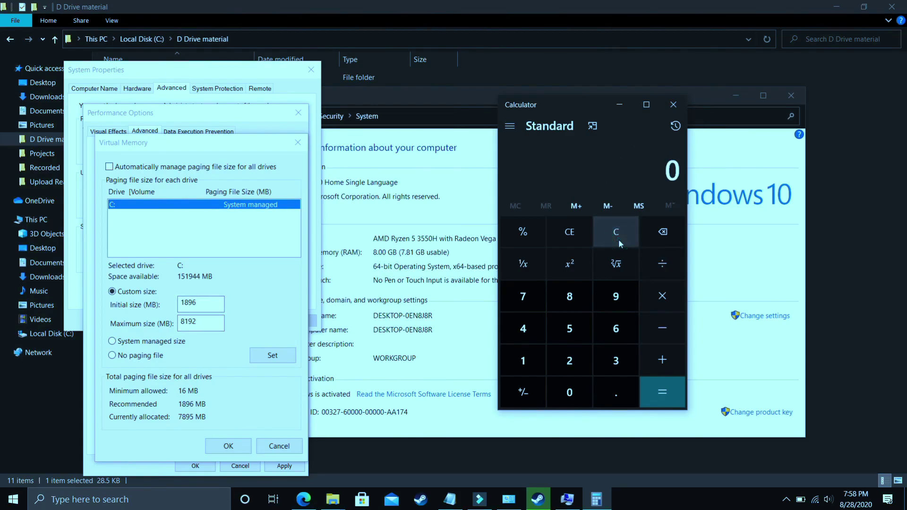
pyautogui.write('32')
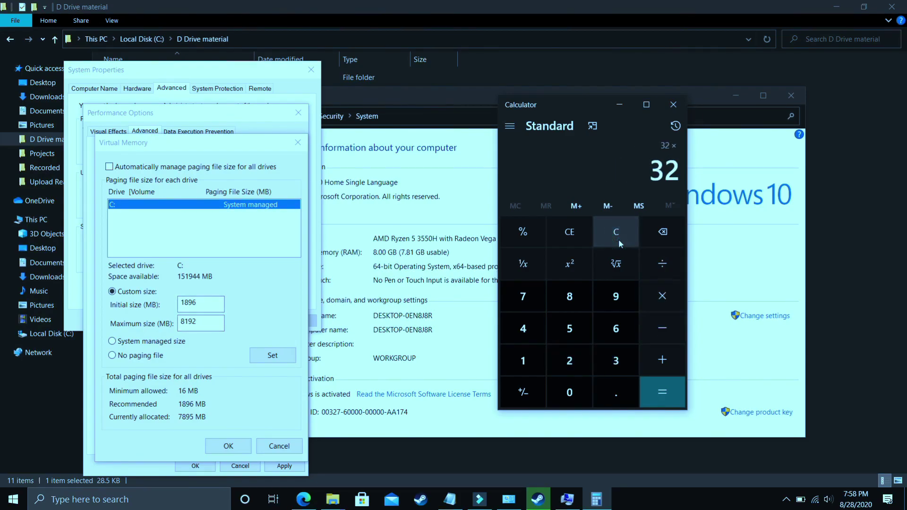
pyautogui.write('*1024')
pyautogui.press('Return')
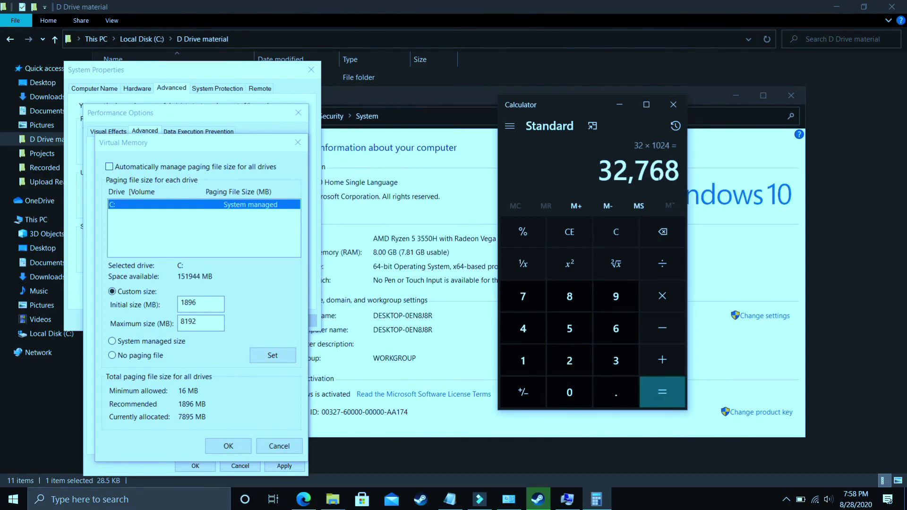
pyautogui.click(617, 231)
pyautogui.write('12*1024')
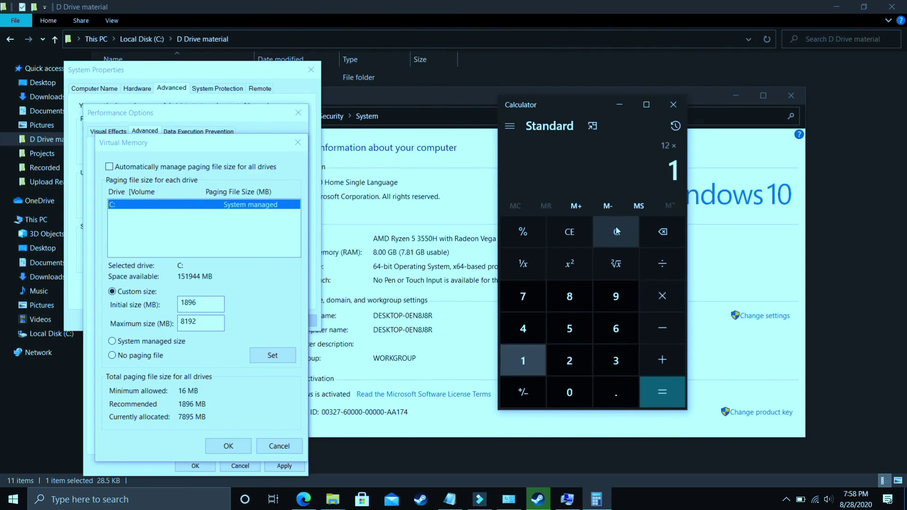
pyautogui.press('Return')
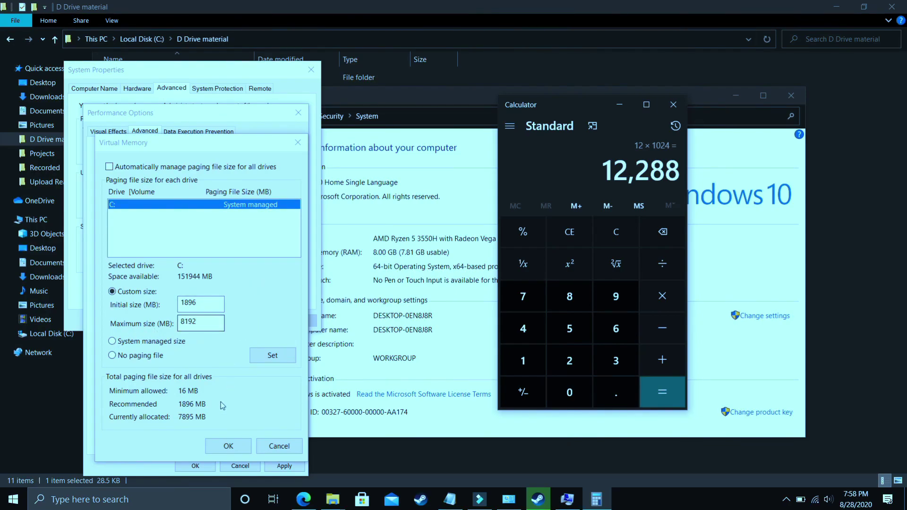
# Confirm the virtual memory settings, dismiss the restart notice, and apply the performance changes
pyautogui.click(236, 458)
pyautogui.press('Return')
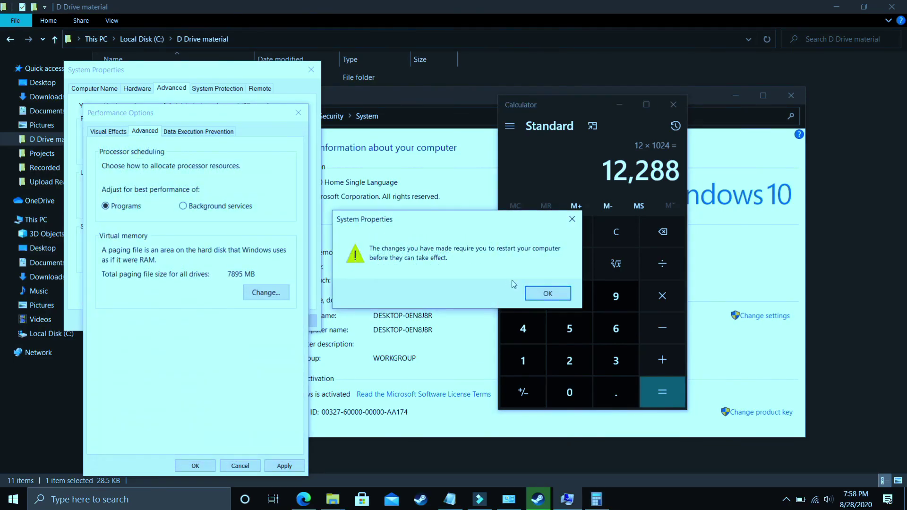
pyautogui.click(537, 293)
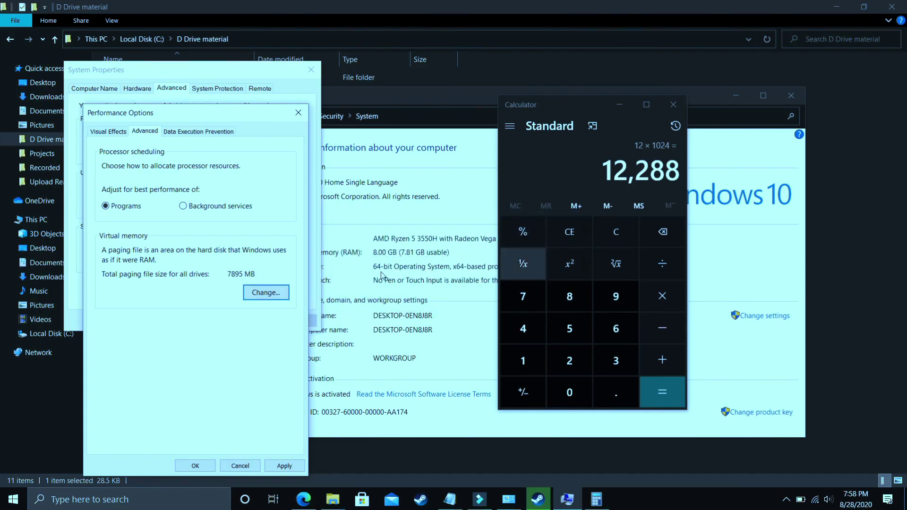
pyautogui.click(282, 467)
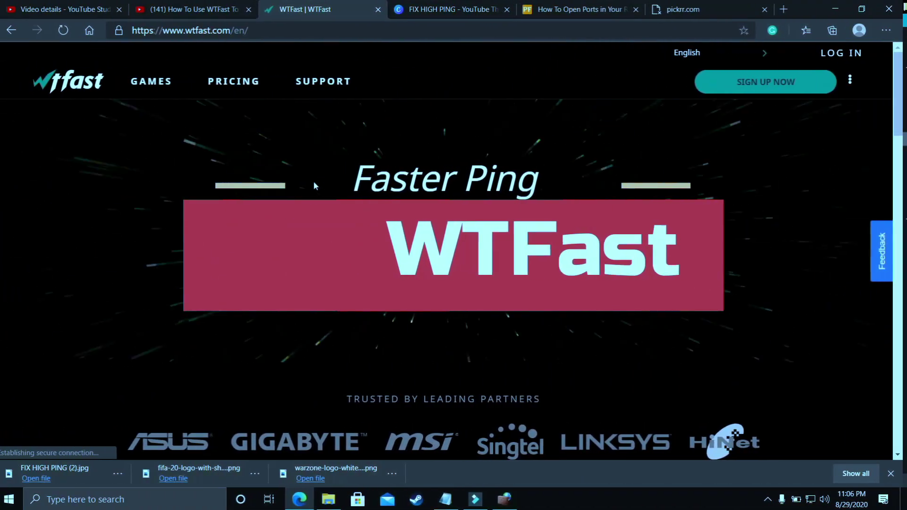
# Scroll through the wtfast.com feature sections, then switch to the How To Use WTFast video
pyautogui.scroll(-3, 183, 150)
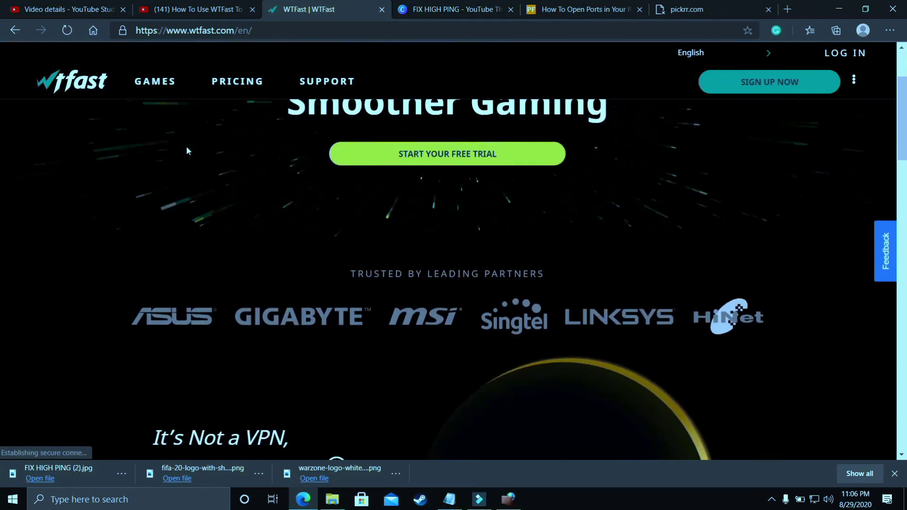
pyautogui.scroll(-4, 186, 150)
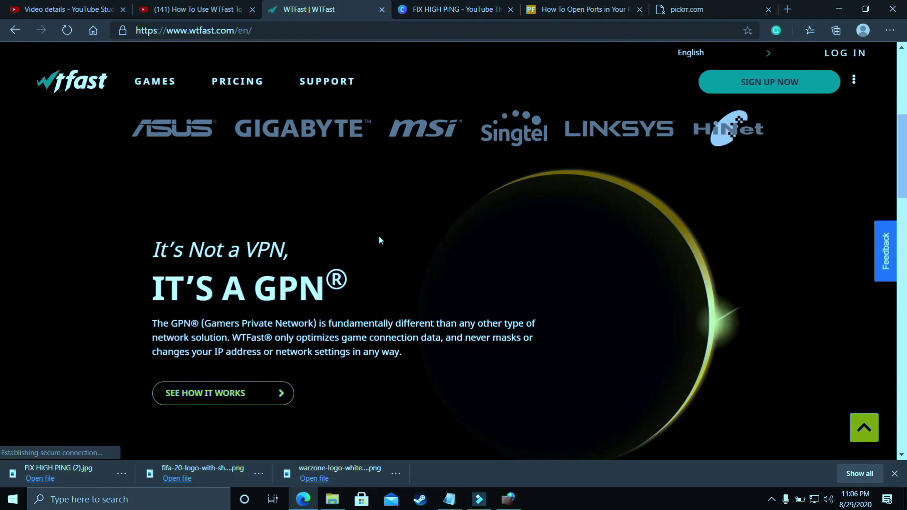
pyautogui.scroll(-5, 380, 240)
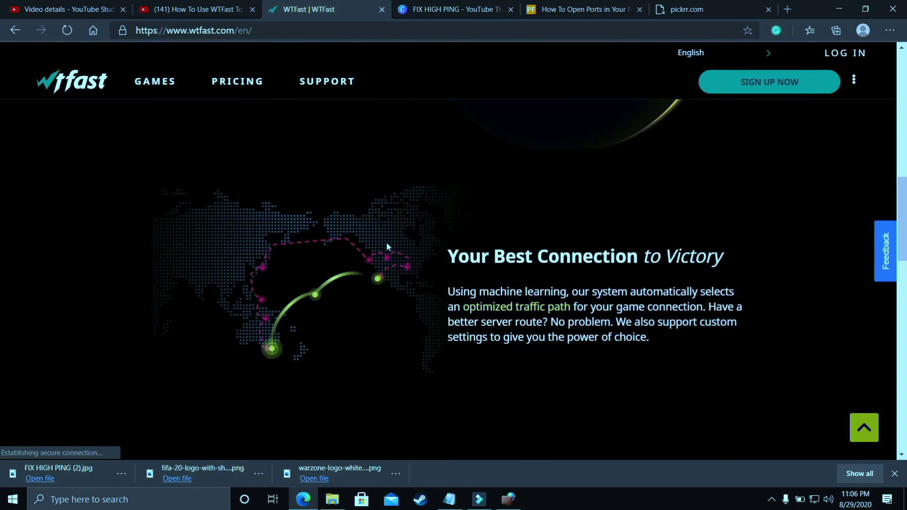
pyautogui.scroll(-6, 386, 246)
pyautogui.scroll(-4, 387, 246)
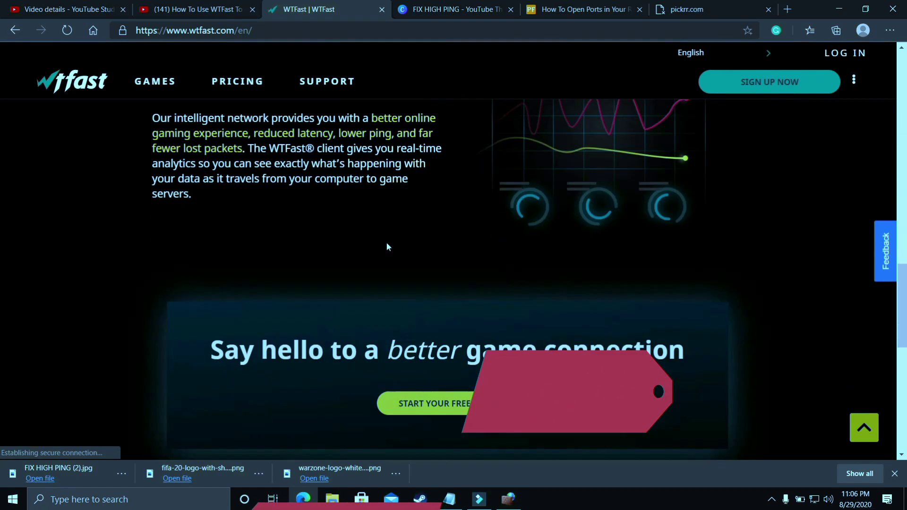
pyautogui.scroll(-8, 386, 246)
pyautogui.click(168, 9)
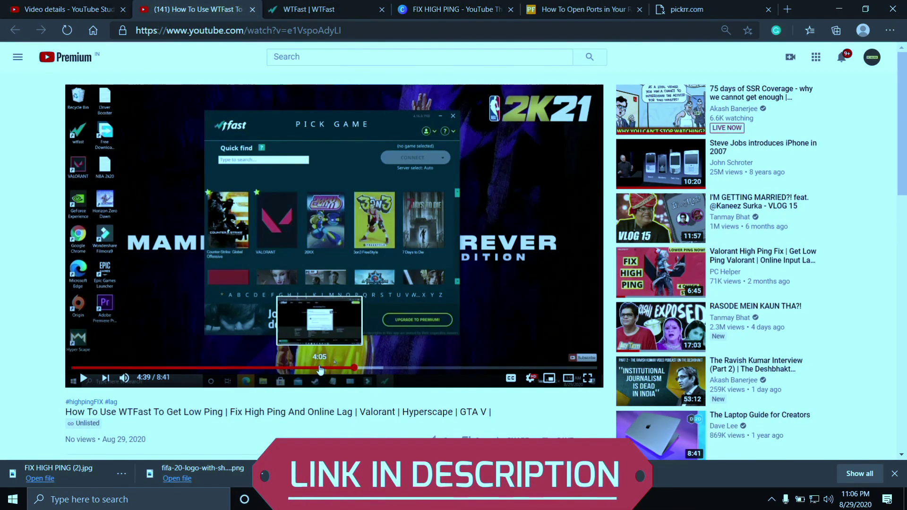
# Skip the WTFast tutorial ahead to the game-picking part
pyautogui.moveTo(319, 370); pyautogui.dragTo(367, 372)
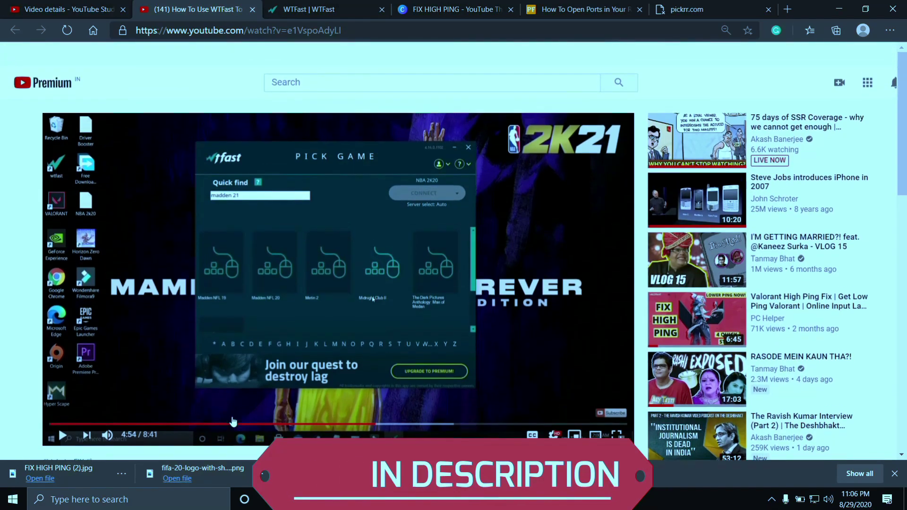
pyautogui.scroll(-1, 232, 422)
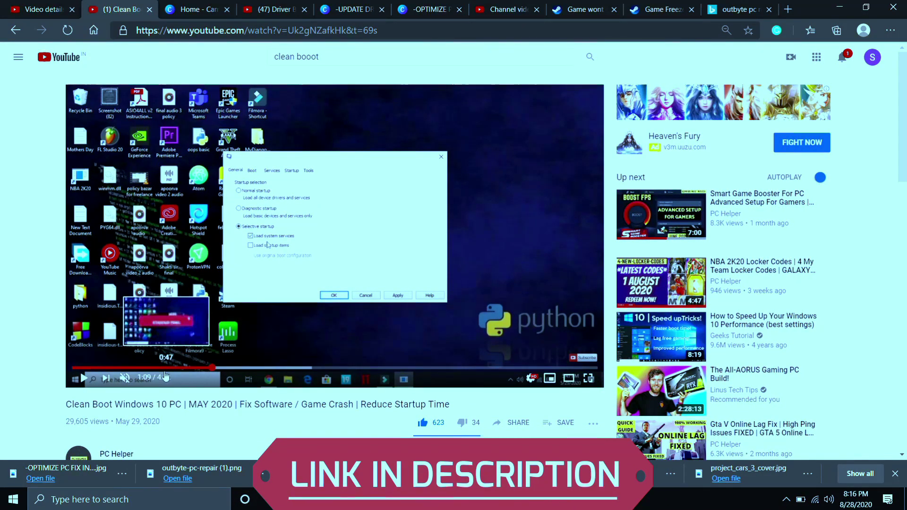
# Jump the Clean Boot video to 0:43, then rewind it to the 0:27 advantages slide
pyautogui.click(161, 369)
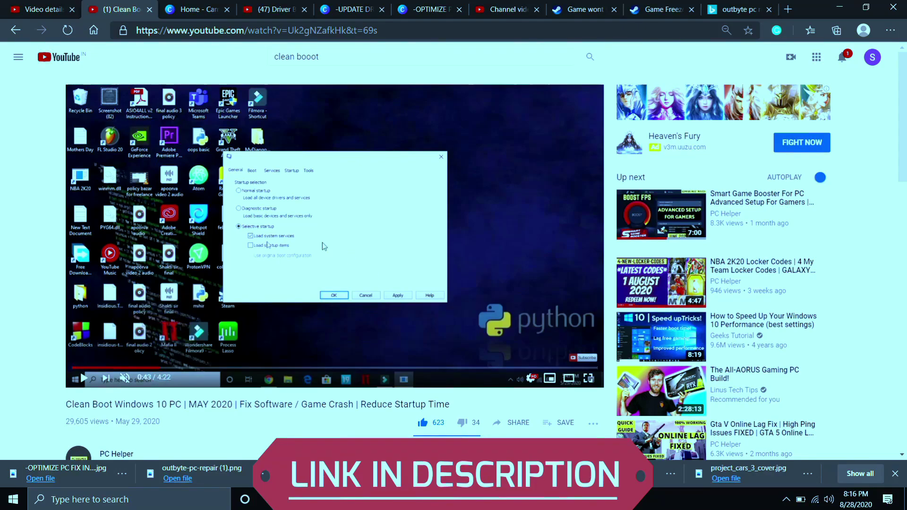
pyautogui.scroll(-1, 252, 330)
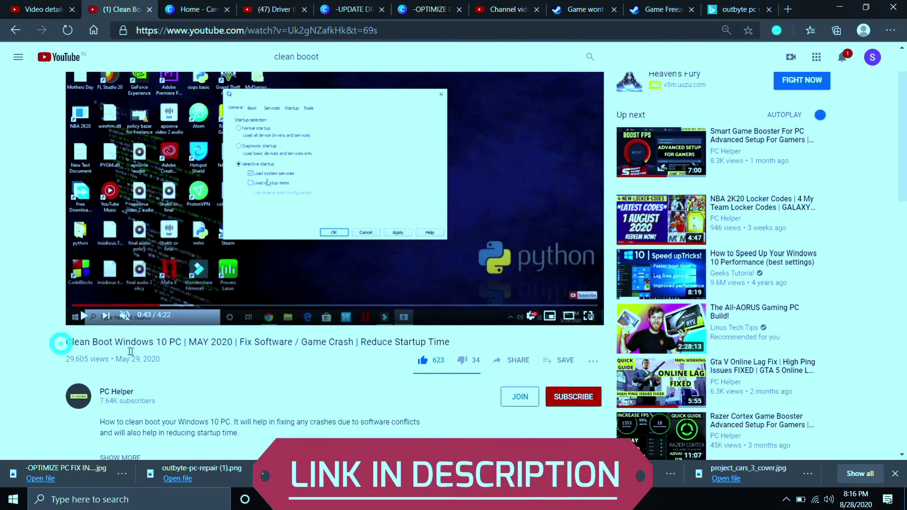
pyautogui.scroll(1, 254, 345)
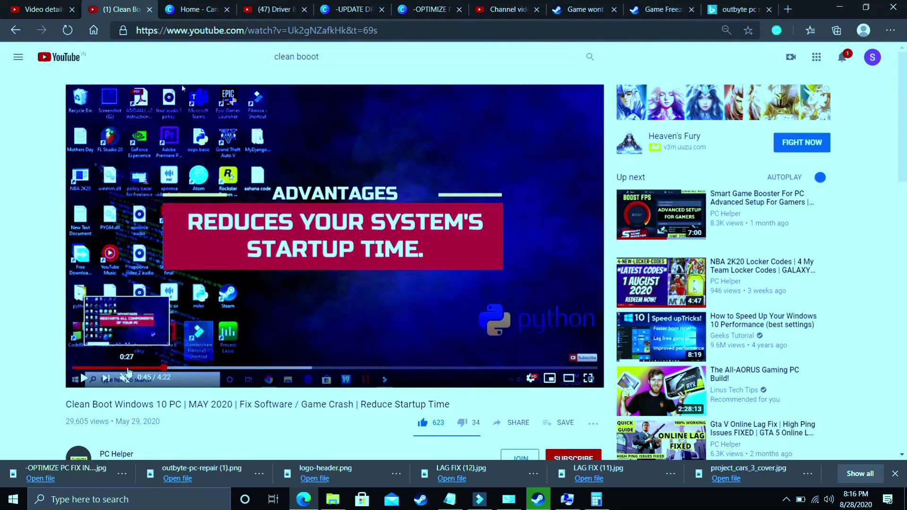
pyautogui.click(127, 367)
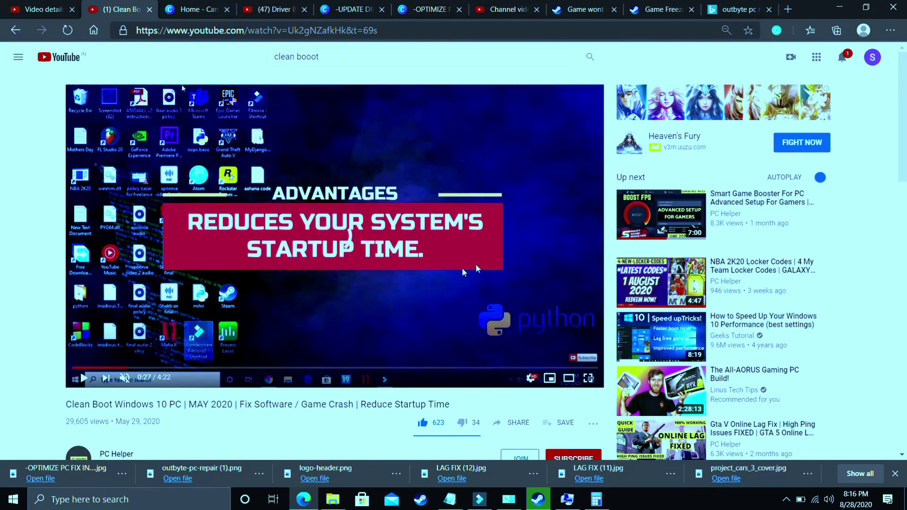